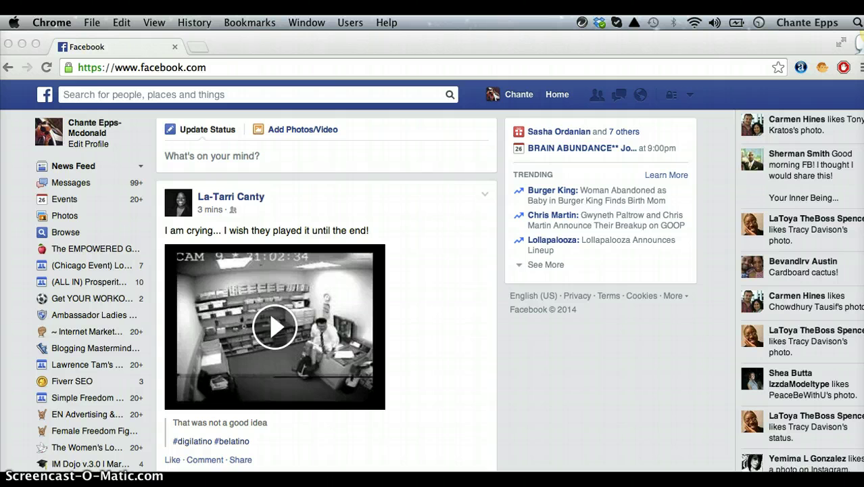
# - After a glance at Messages, show the Notifications list and scroll down to older notifications
pyautogui.click(620, 95)
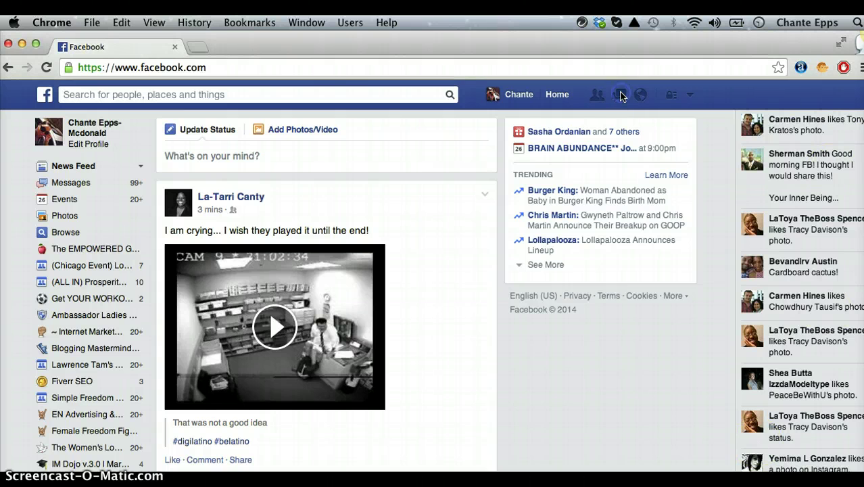
pyautogui.click(620, 97)
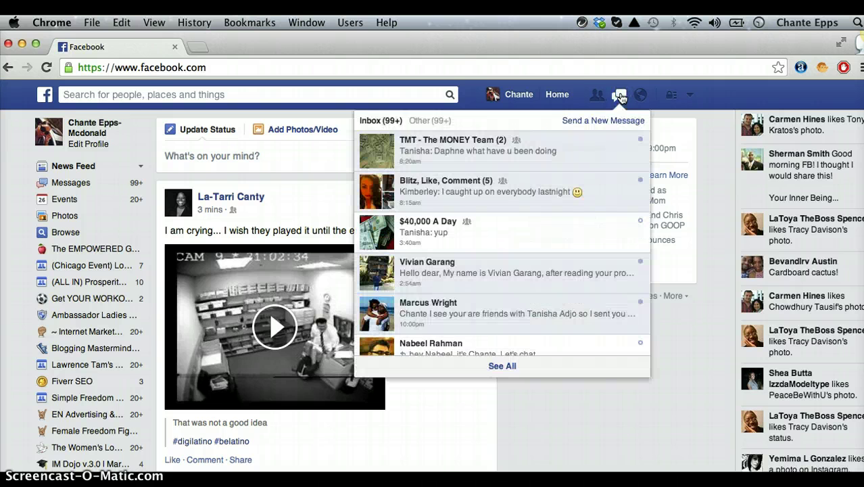
pyautogui.click(639, 96)
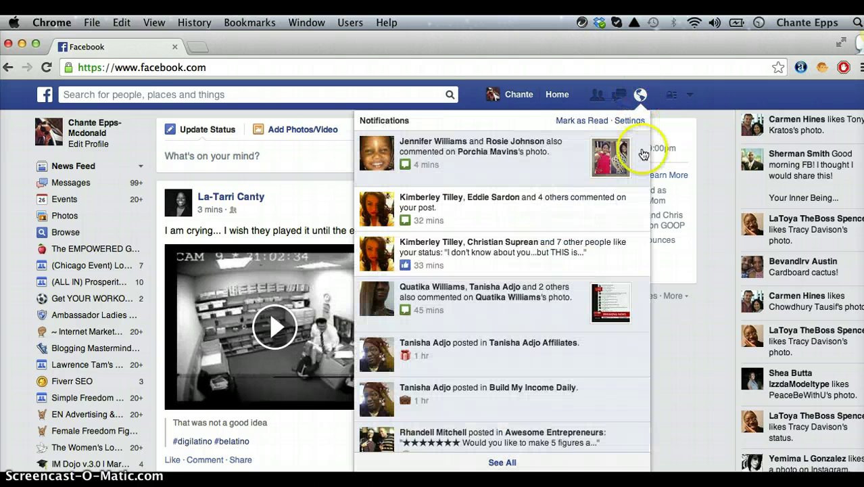
pyautogui.moveTo(649, 166); pyautogui.dragTo(648, 165)
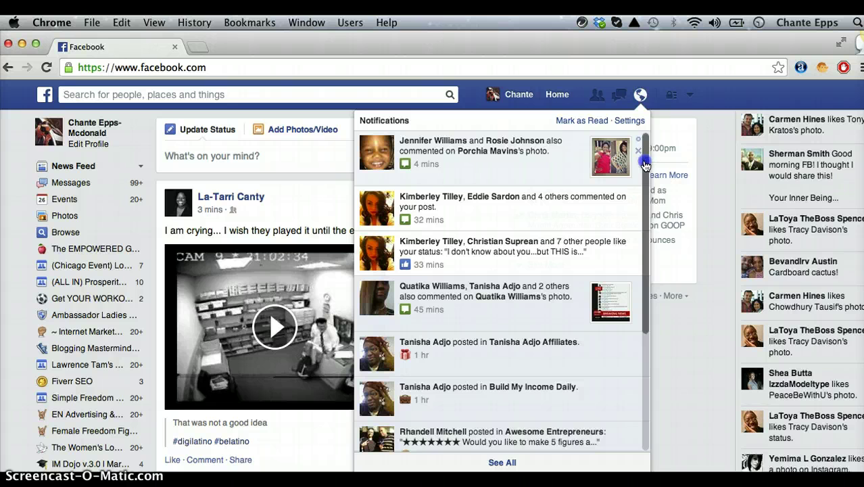
pyautogui.moveTo(646, 166)
pyautogui.mouseDown()
pyautogui.moveTo(643, 238)
pyautogui.moveTo(660, 356)
pyautogui.moveTo(643, 348)
pyautogui.mouseUp()
# - On your profile Timeline, open the chat-screenshot photo about solo ads and 19 leads
pyautogui.click(107, 130)
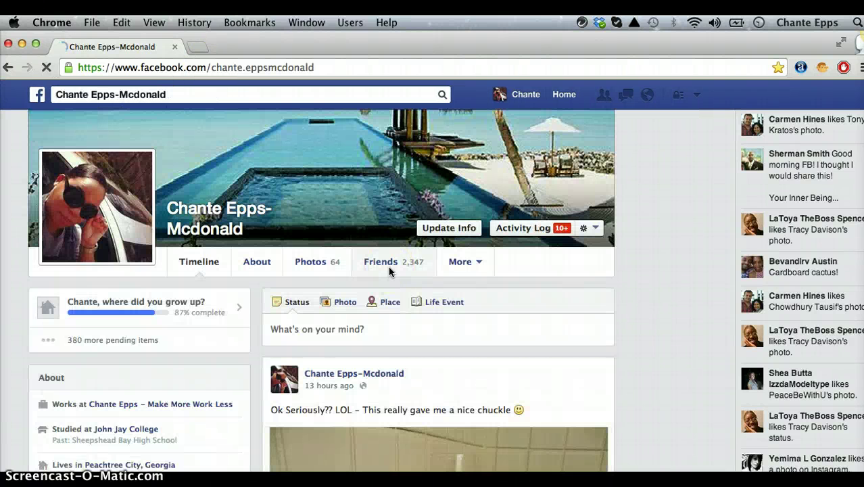
pyautogui.scroll(-5, 389, 270)
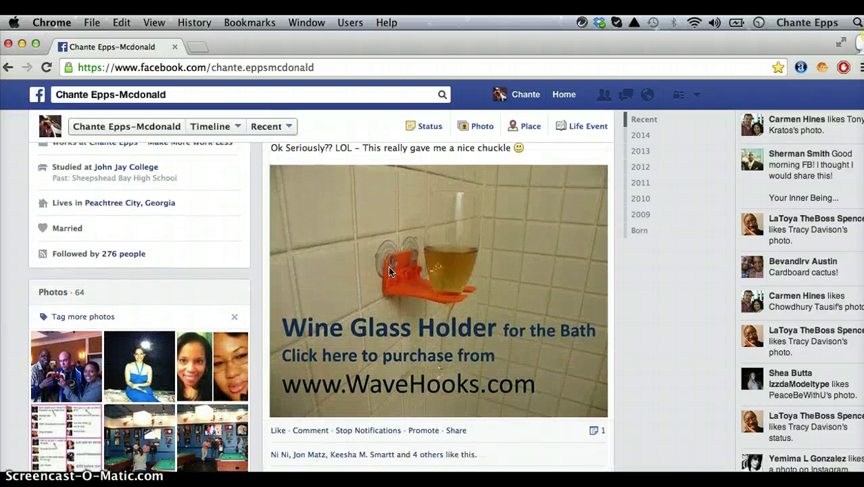
pyautogui.scroll(-5, 390, 270)
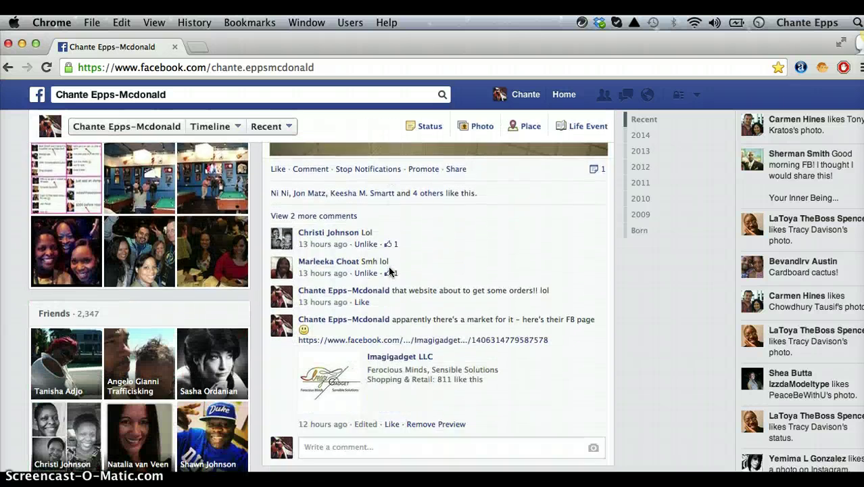
pyautogui.scroll(-10, 389, 271)
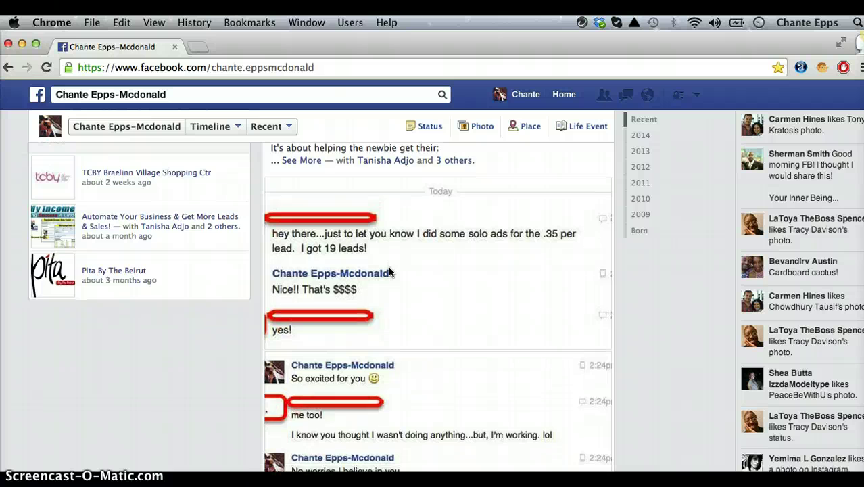
pyautogui.scroll(1, 389, 271)
pyautogui.click(388, 330)
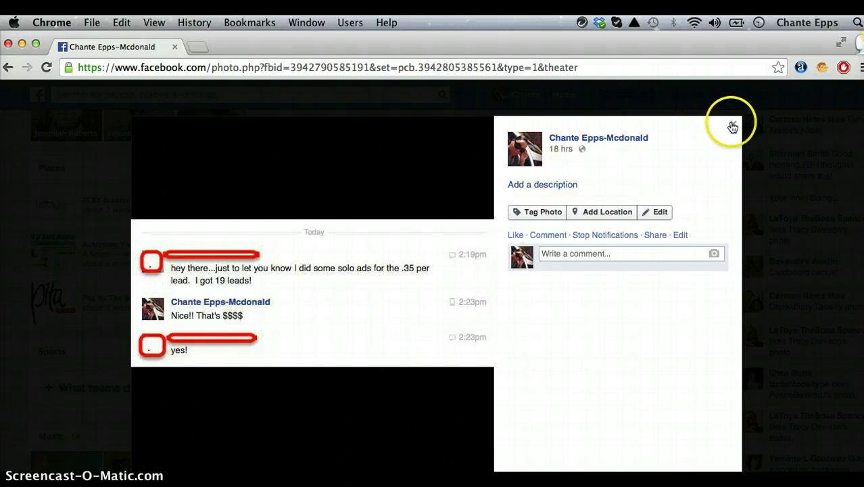
# - Select the photo viewer's full URL in the address bar and copy it with Edit > Copy
pyautogui.doubleClick(382, 67)
pyautogui.click(380, 66)
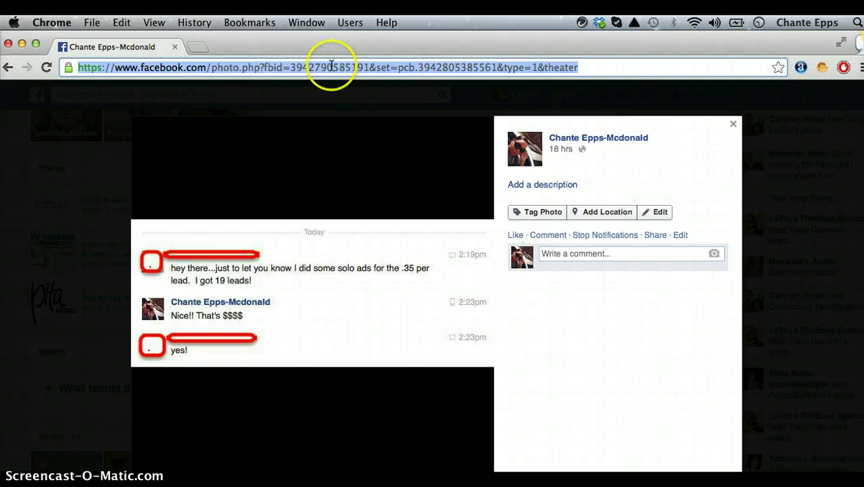
pyautogui.click(115, 22)
pyautogui.click(128, 86)
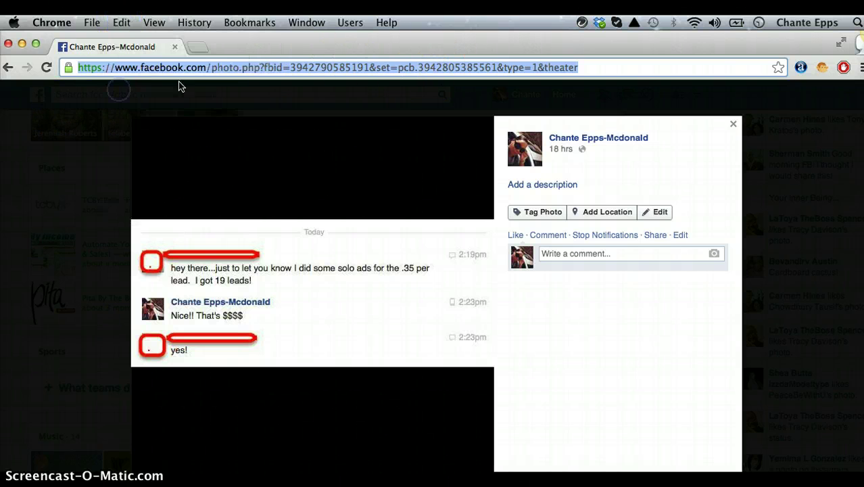
# - Load the copied photo URL in a new tab to show its standalone photo page
pyautogui.click(204, 48)
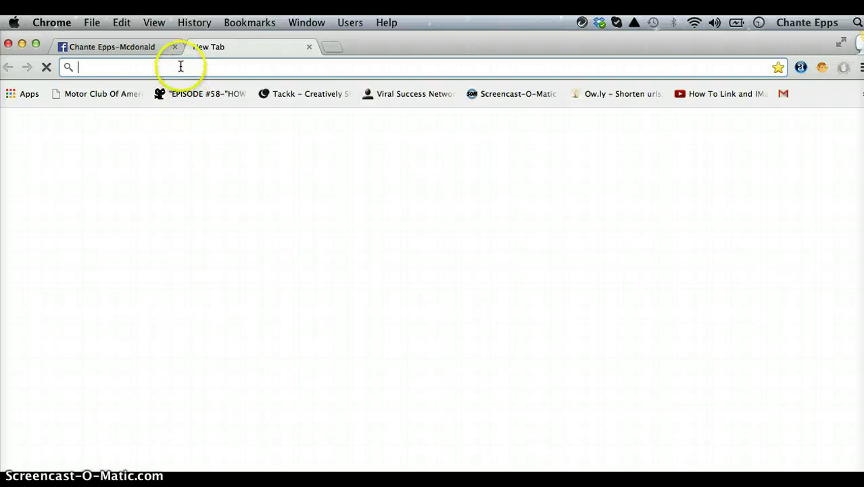
pyautogui.click(121, 23)
pyautogui.click(128, 99)
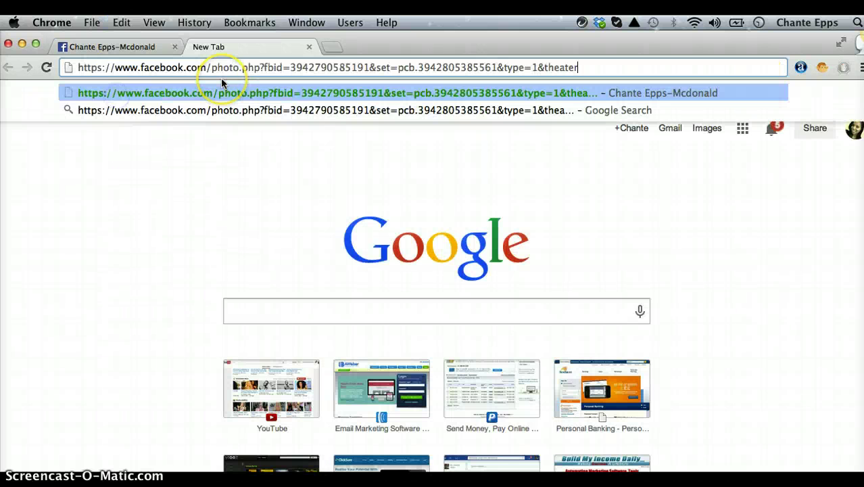
pyautogui.press('Return')
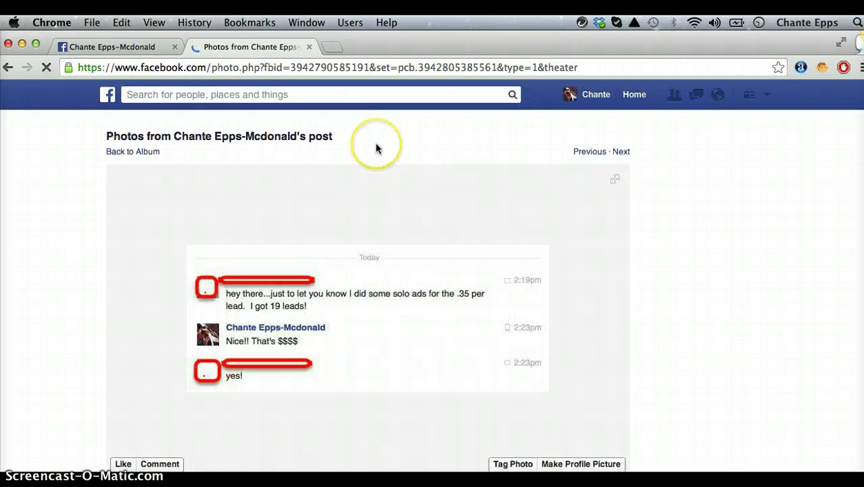
pyautogui.scroll(-4, 376, 149)
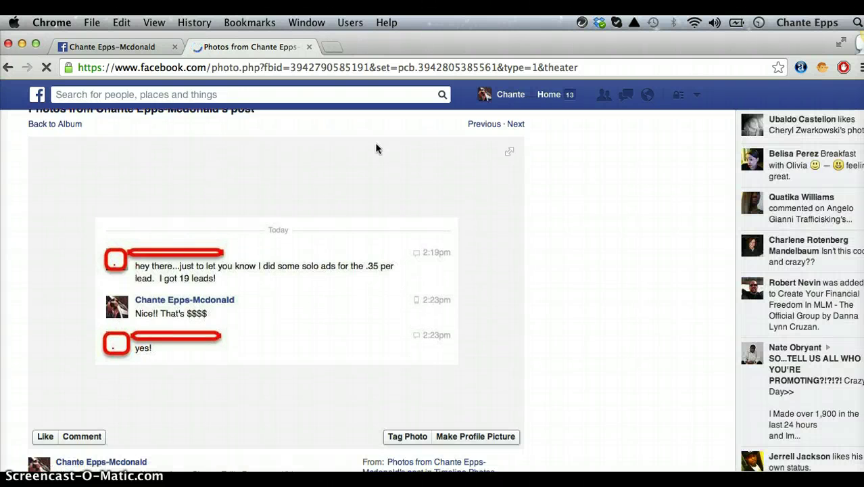
pyautogui.scroll(-1, 376, 149)
pyautogui.scroll(1, 376, 149)
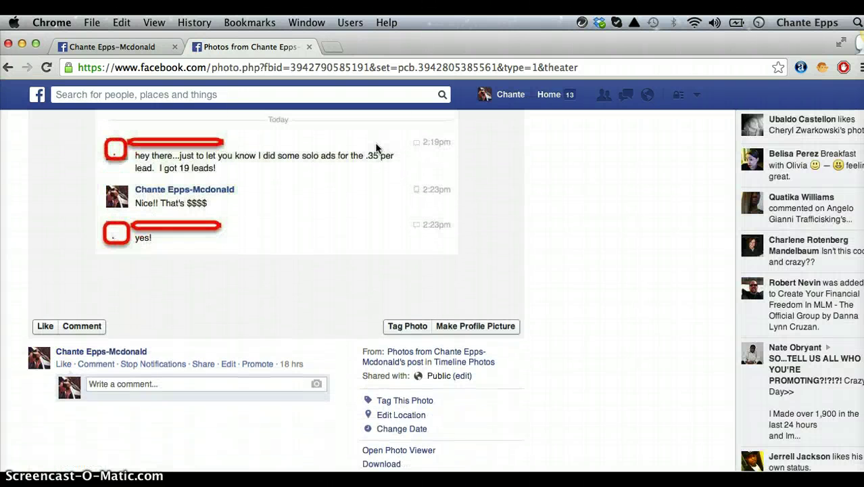
pyautogui.scroll(5, 376, 149)
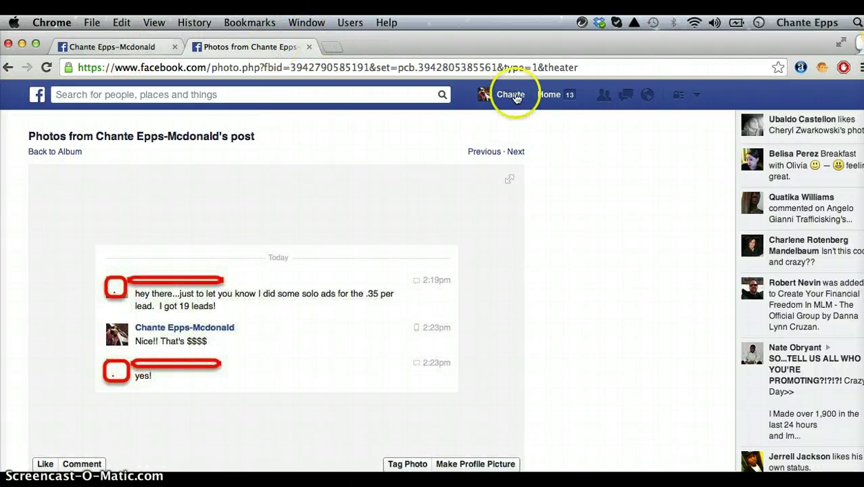
# - Back in the first tab, close the photo viewer and bring up the Blitz, Like, Comment chat
pyautogui.click(162, 45)
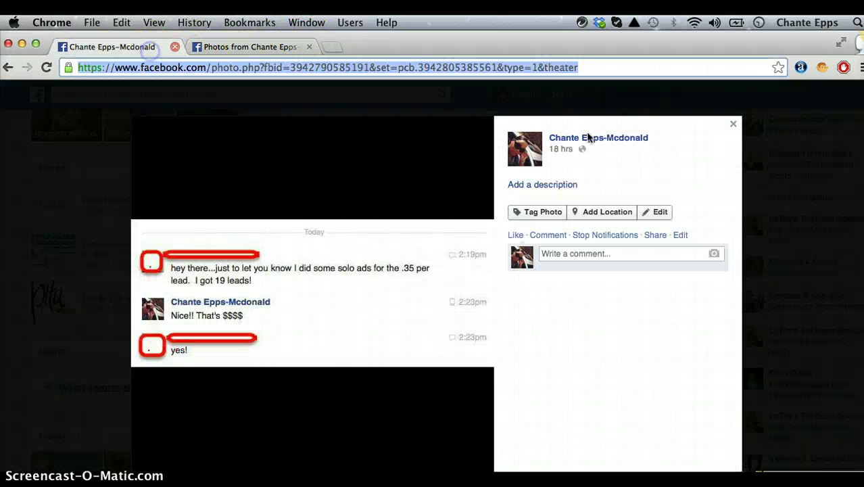
pyautogui.click(733, 124)
pyautogui.click(641, 97)
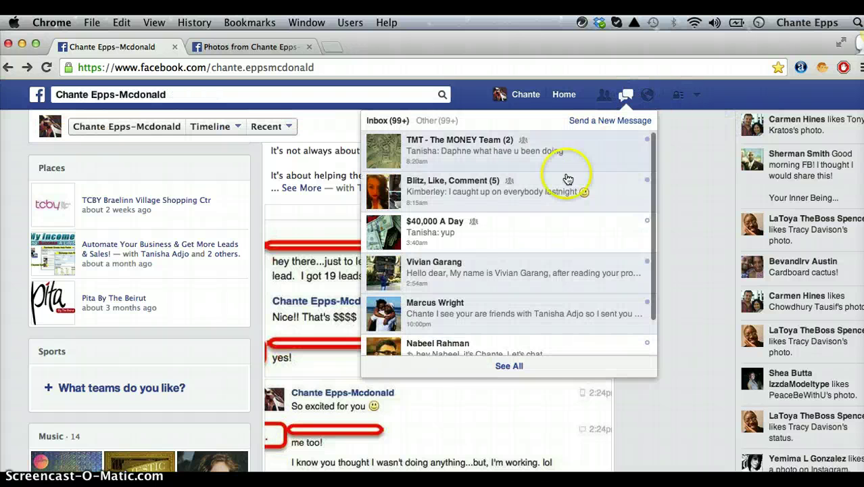
pyautogui.click(553, 198)
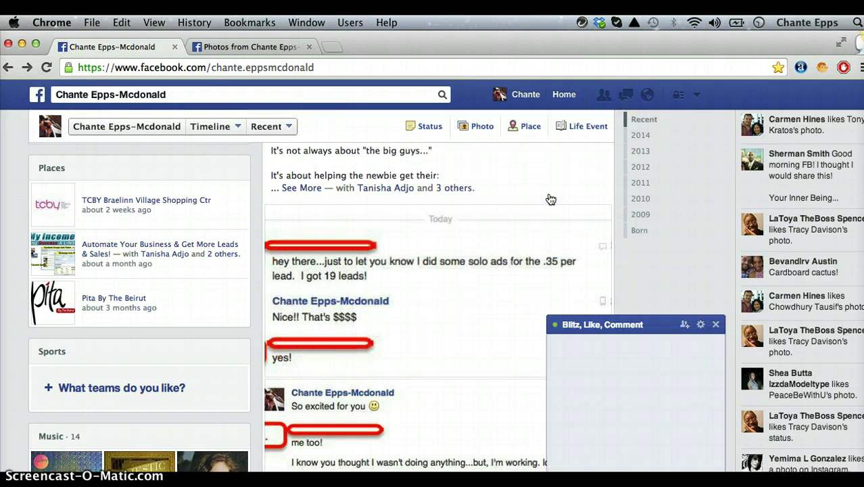
# - Paste the photo link into the chat message box, then delete it again
pyautogui.click(122, 23)
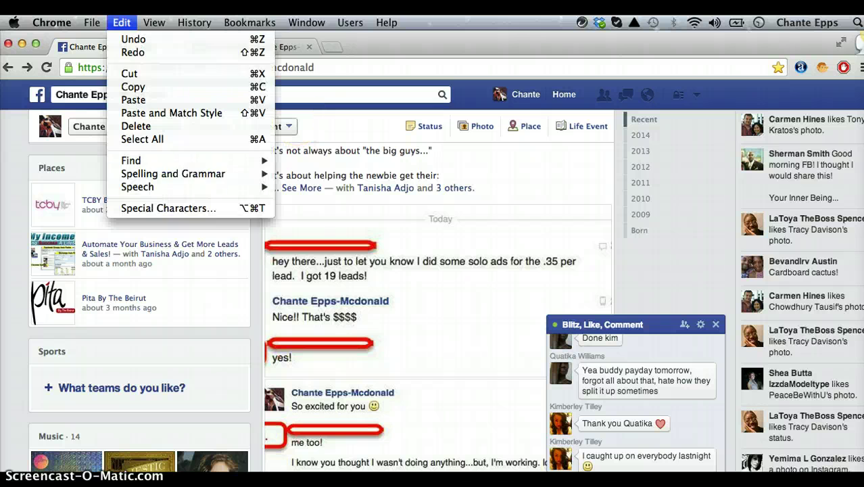
pyautogui.click(133, 100)
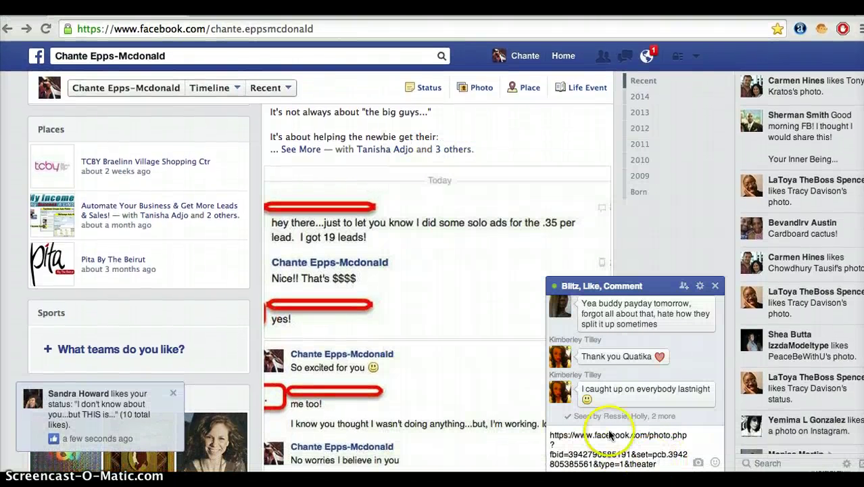
pyautogui.click(661, 463)
pyautogui.tripleClick(572, 433)
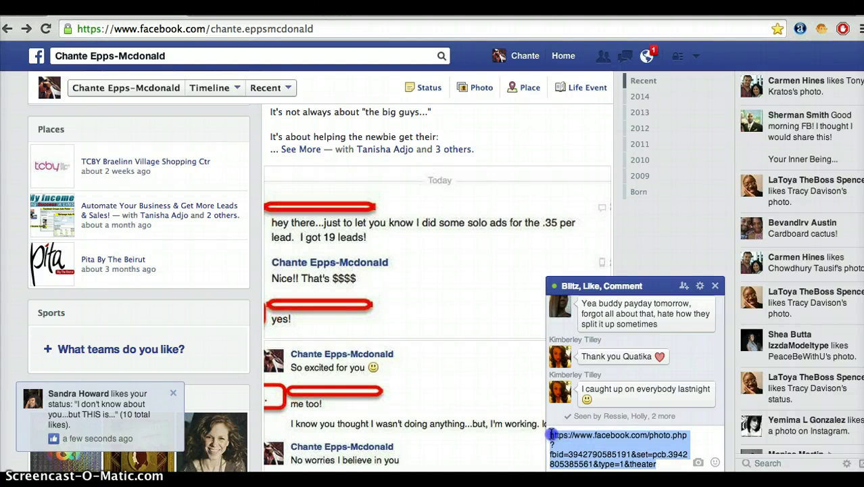
pyautogui.press('BackSpace')
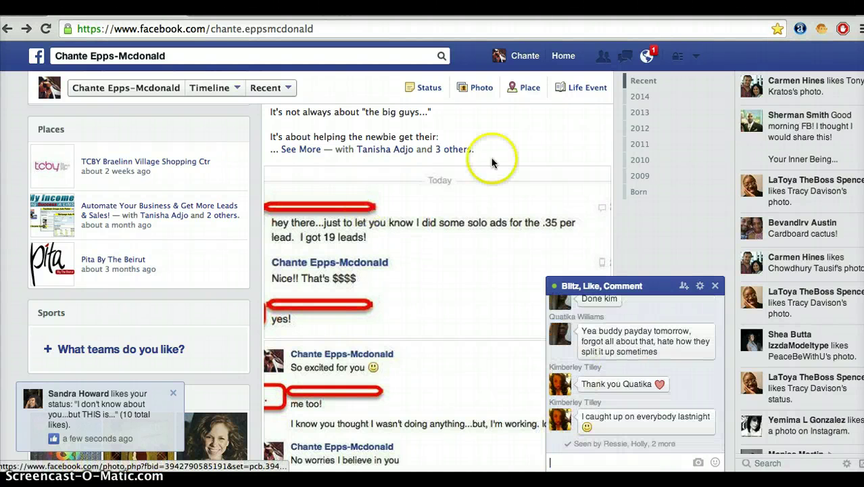
pyautogui.click(646, 59)
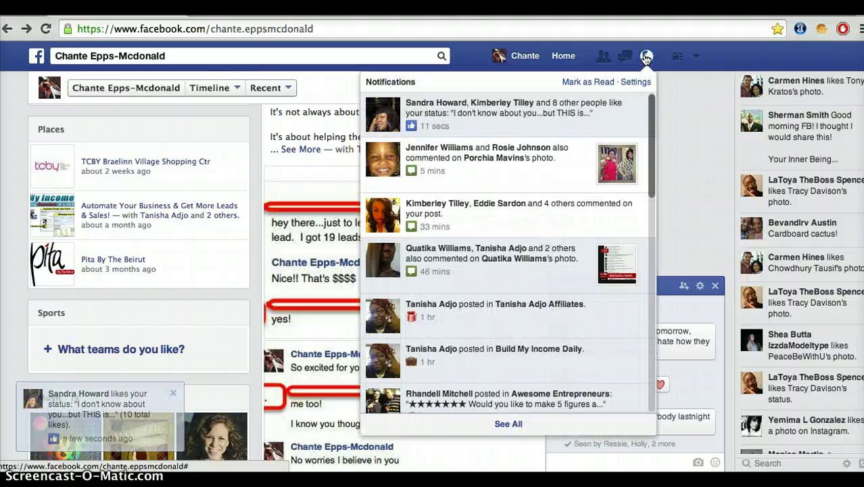
# - From the notifications, bring up the shared Make More Work Less 'Get Paid Per Lead' post and select its URL
pyautogui.moveTo(654, 143); pyautogui.dragTo(650, 410)
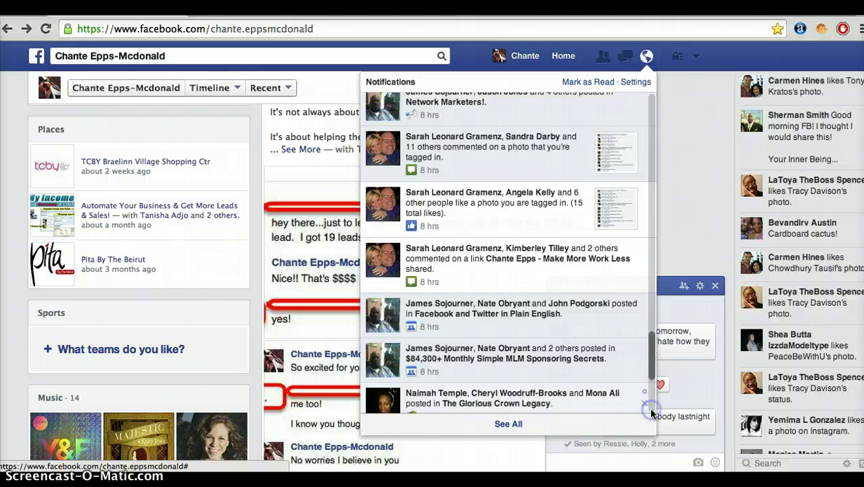
pyautogui.click(483, 272)
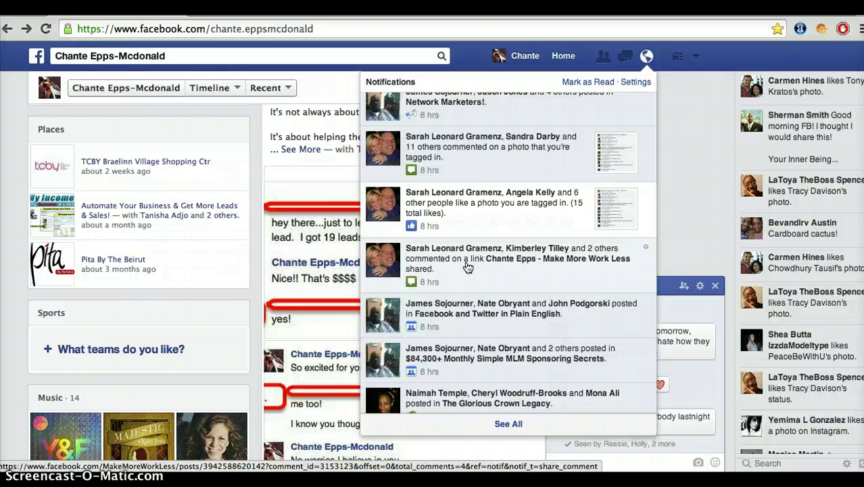
pyautogui.click(500, 268)
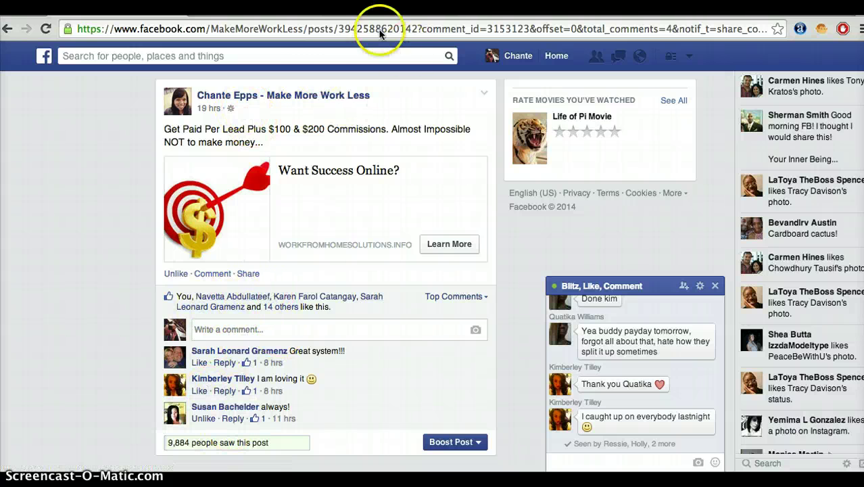
pyautogui.click(314, 28)
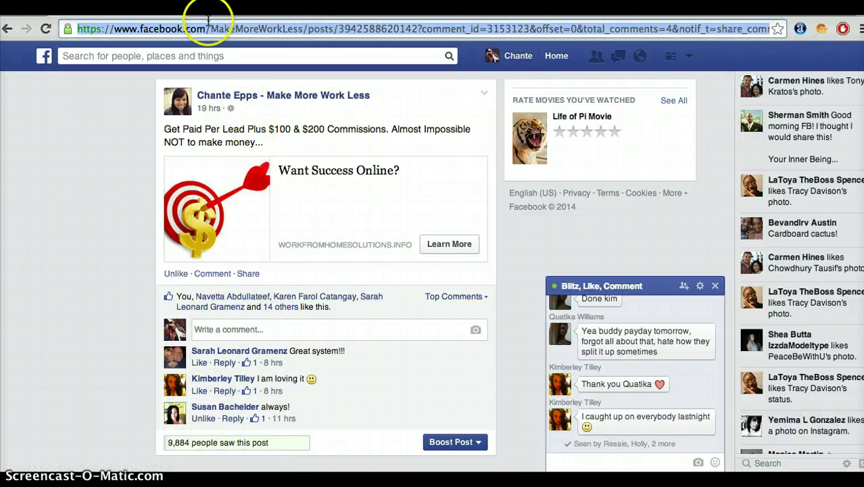
# - Copy the post's URL and load it in the second tab in place of the photo page
pyautogui.rightClick(101, 27)
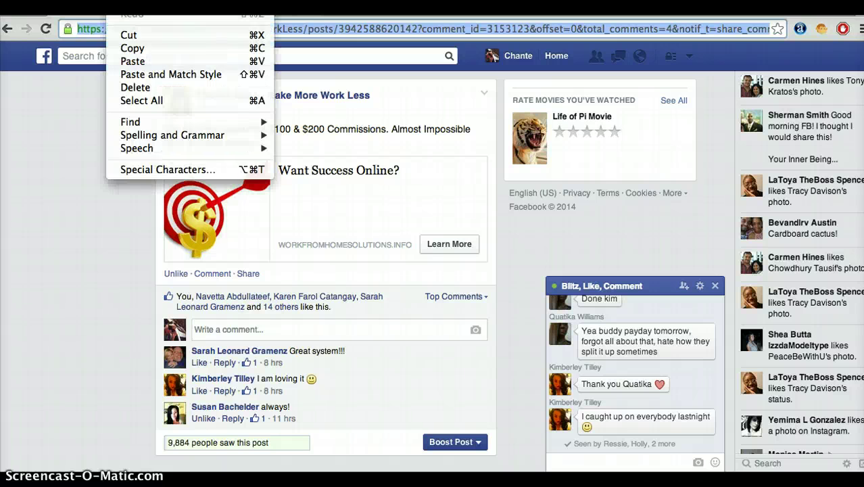
pyautogui.click(112, 46)
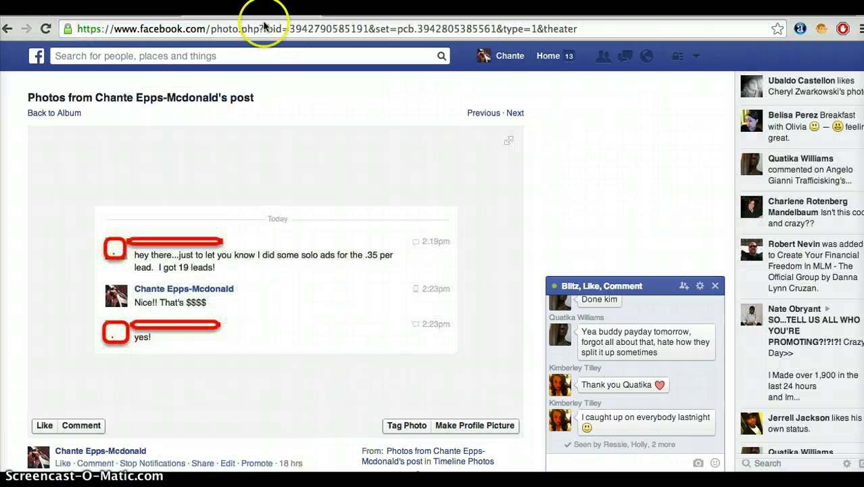
pyautogui.click(252, 31)
pyautogui.rightClick(106, 28)
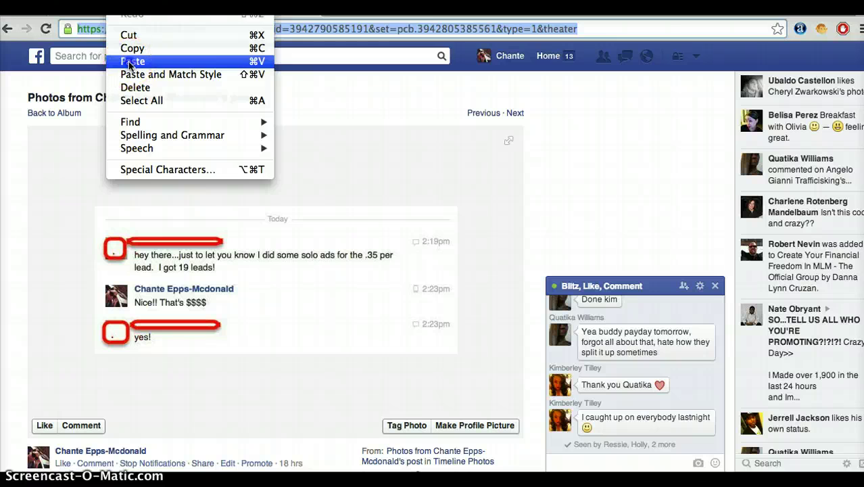
pyautogui.click(131, 61)
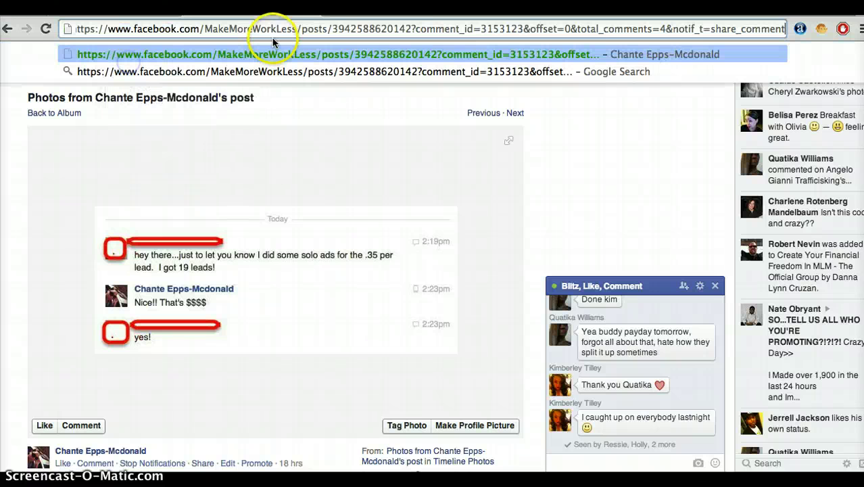
pyautogui.click(501, 54)
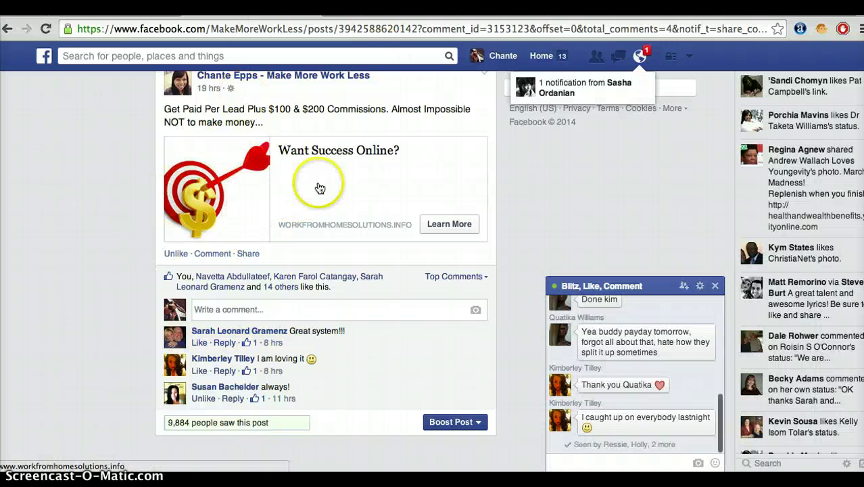
# - Paste the post URL into the Blitz, Like, Comment chat message, then clear it
pyautogui.click(564, 463)
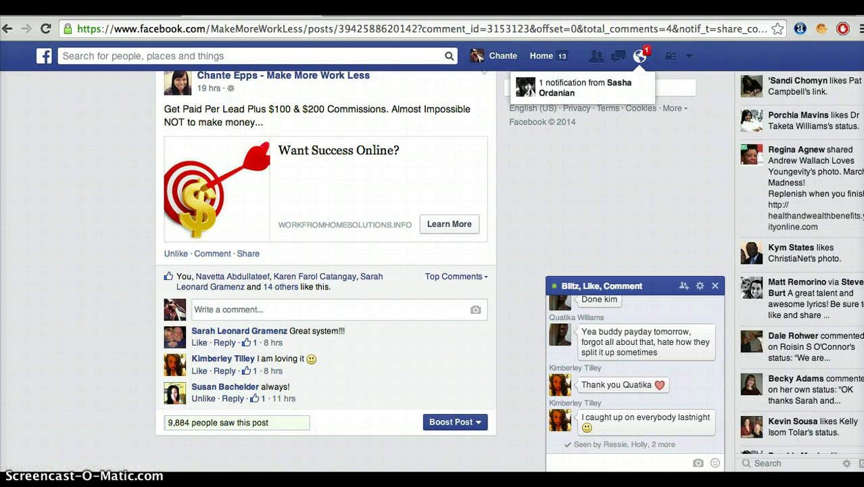
pyautogui.click(113, 7)
pyautogui.click(129, 62)
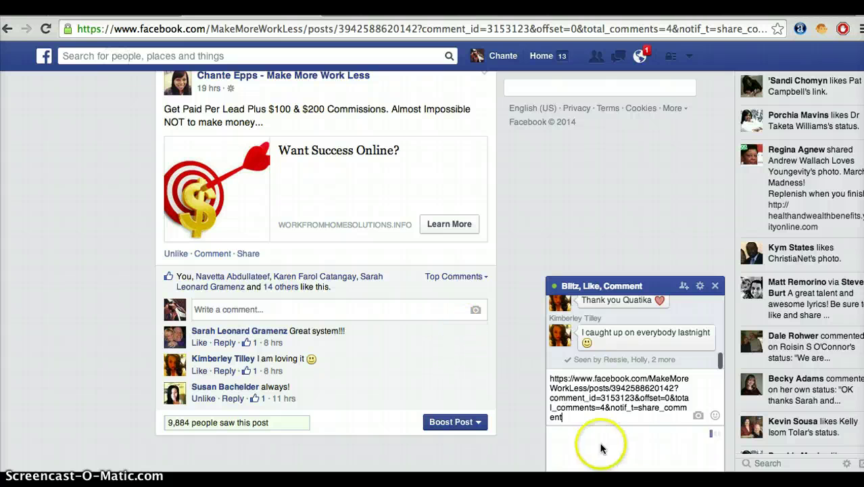
pyautogui.hotkey('ctrl', 'a')
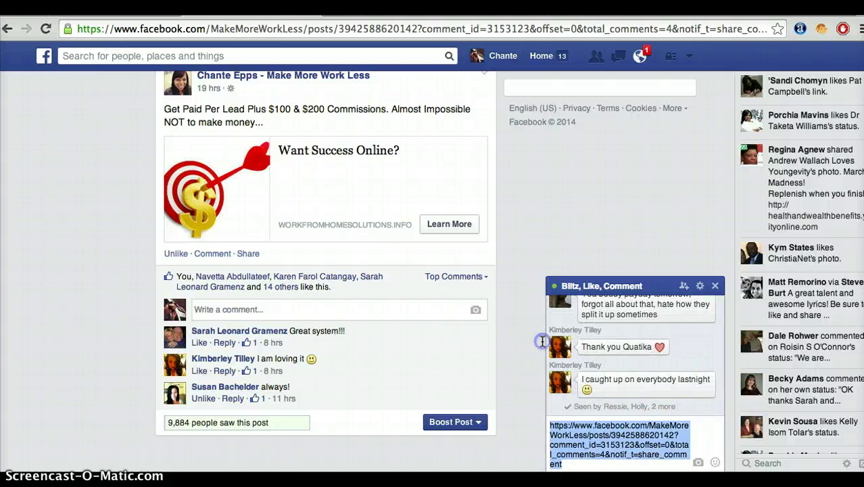
pyautogui.press('BackSpace')
# - Scroll down the notifications and bring up the Automated Funnels event from a comment notification
pyautogui.click(622, 56)
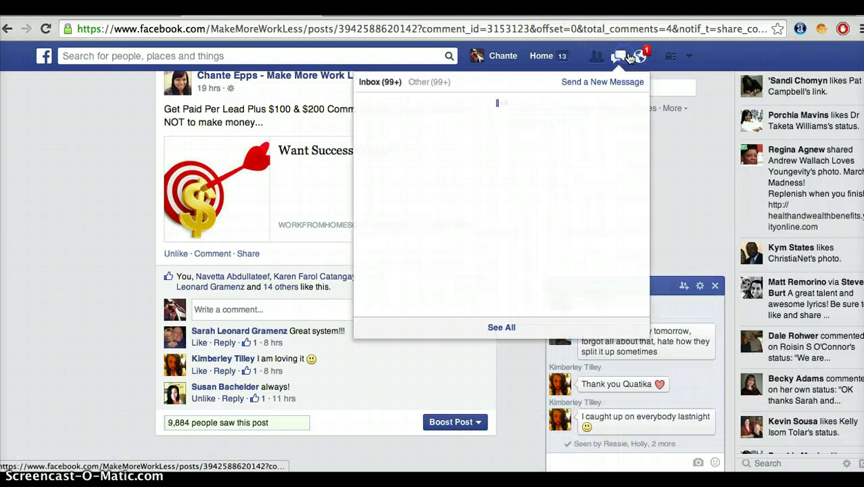
pyautogui.click(622, 57)
pyautogui.click(638, 57)
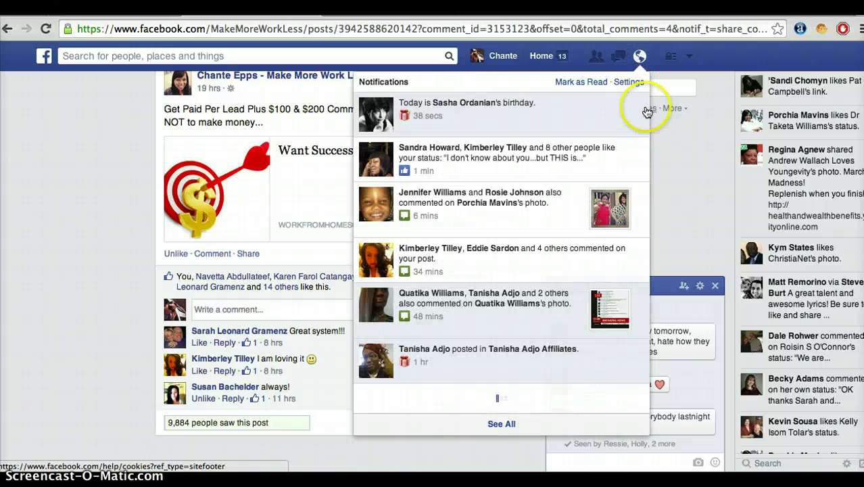
pyautogui.moveTo(642, 108); pyautogui.dragTo(633, 419)
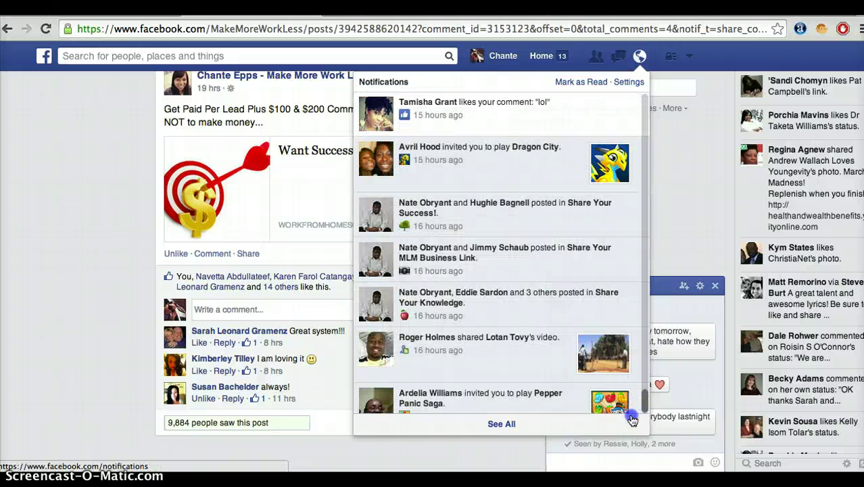
pyautogui.scroll(-5, 632, 414)
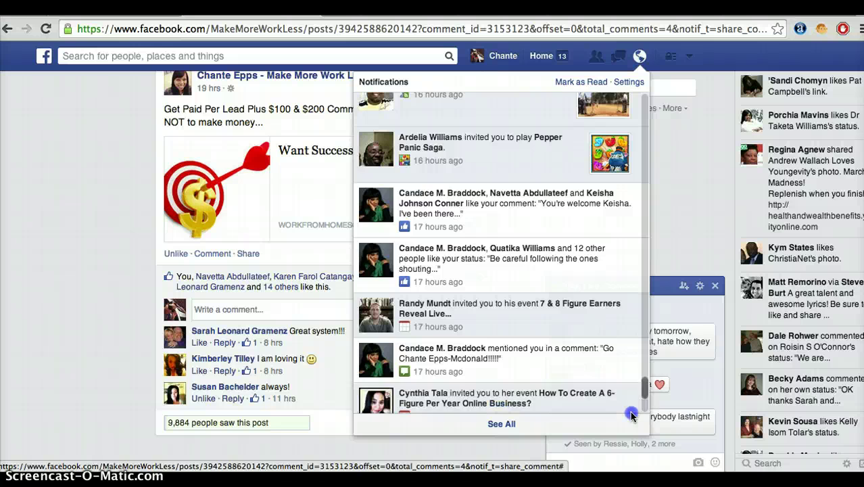
pyautogui.scroll(-5, 632, 414)
pyautogui.scroll(-3, 631, 419)
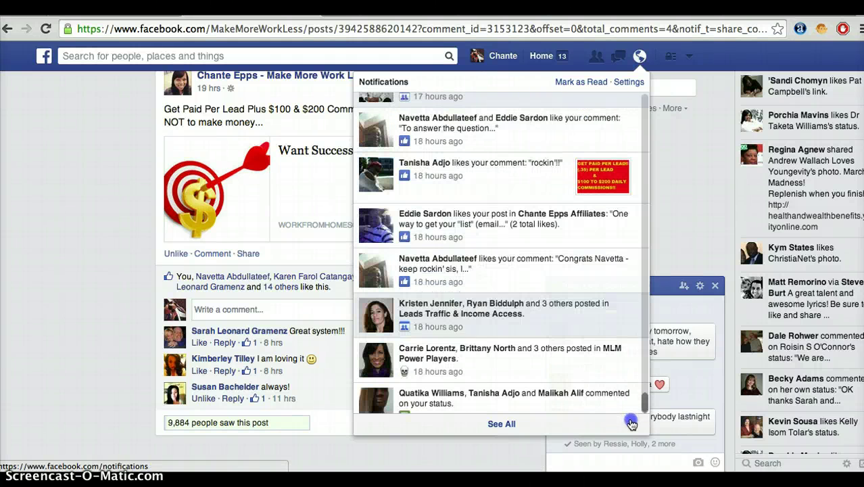
pyautogui.scroll(-3, 631, 420)
pyautogui.scroll(-3, 631, 419)
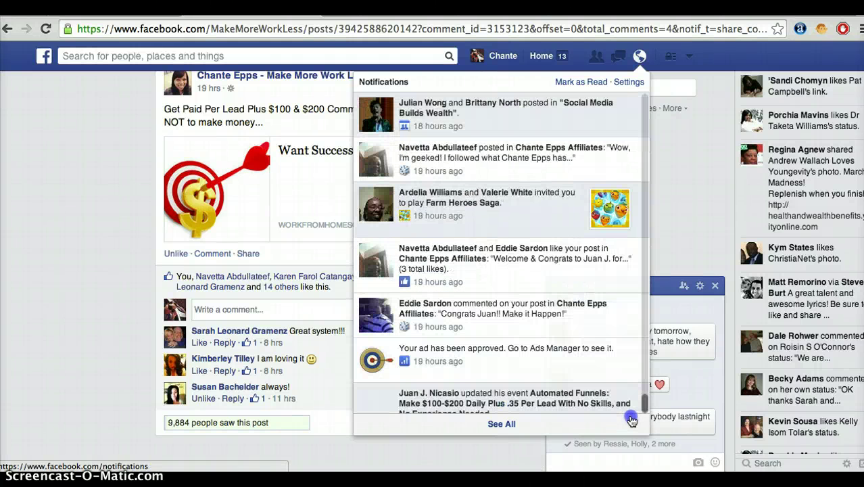
pyautogui.scroll(-3, 630, 420)
pyautogui.scroll(-3, 629, 422)
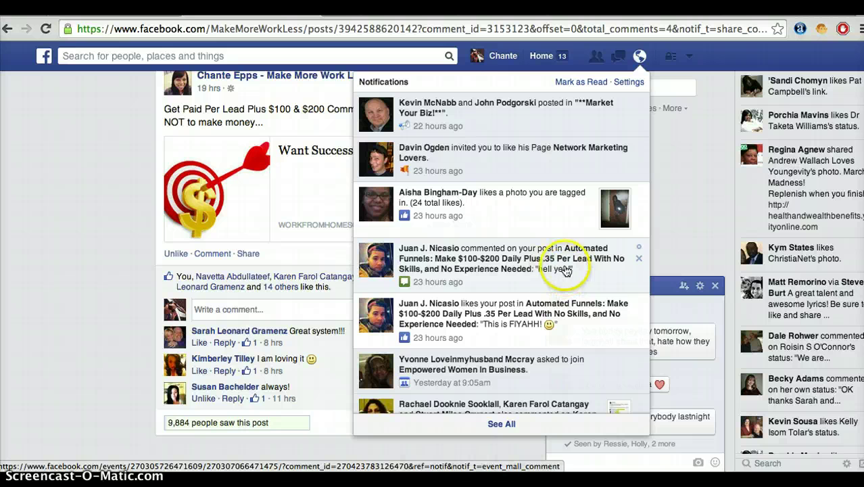
pyautogui.click(541, 277)
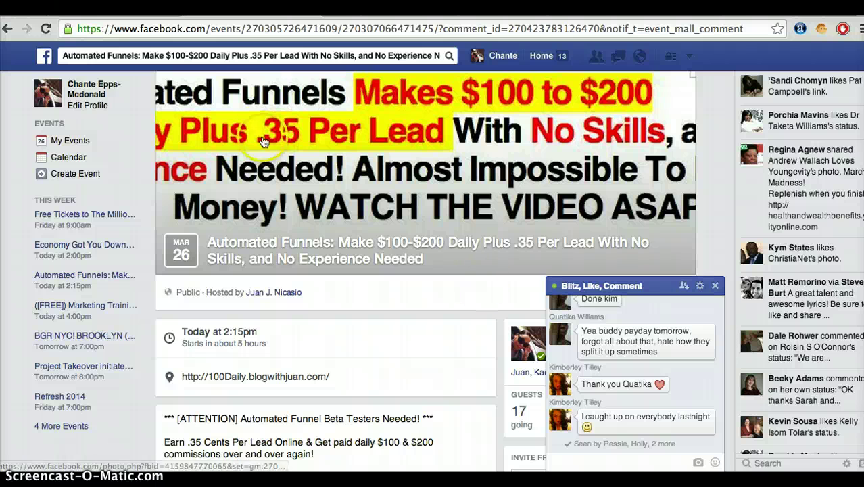
# - Search 'Automate' and choose the March 21 – April 5 Automated Funnels event suggestion
pyautogui.click(218, 54)
pyautogui.write('Automate')
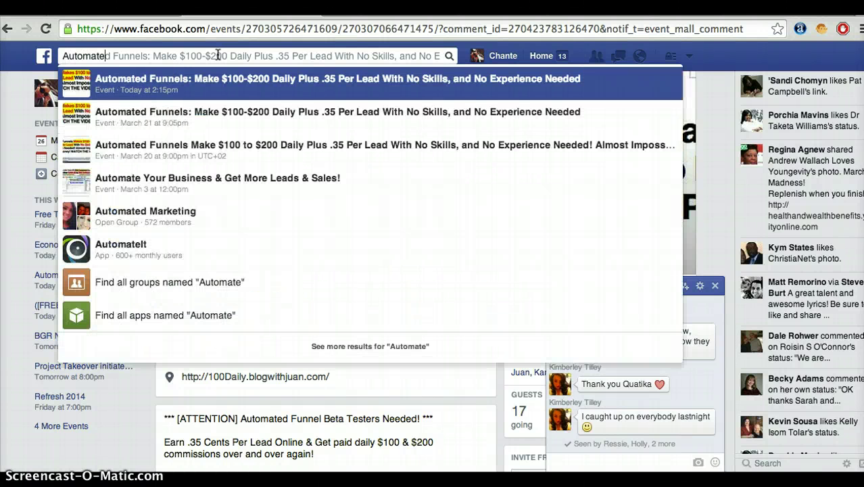
pyautogui.press('Down')
pyautogui.press('Down')
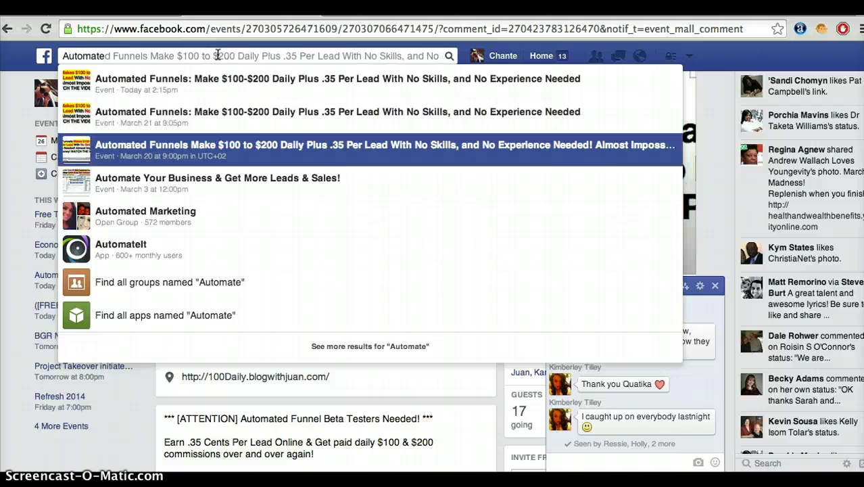
pyautogui.press('Up')
pyautogui.press('Up')
pyautogui.press('Return')
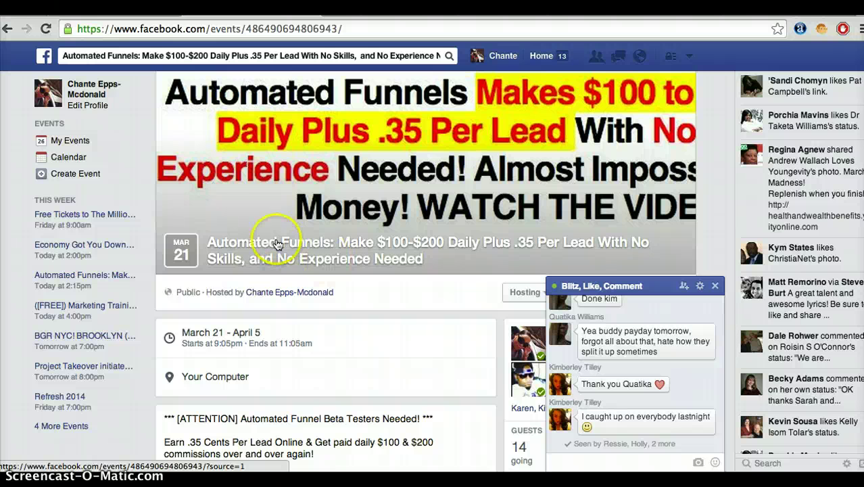
# - Copy the March 21 event's URL and load it in a new tab (14 going, 170 invited)
pyautogui.click(264, 260)
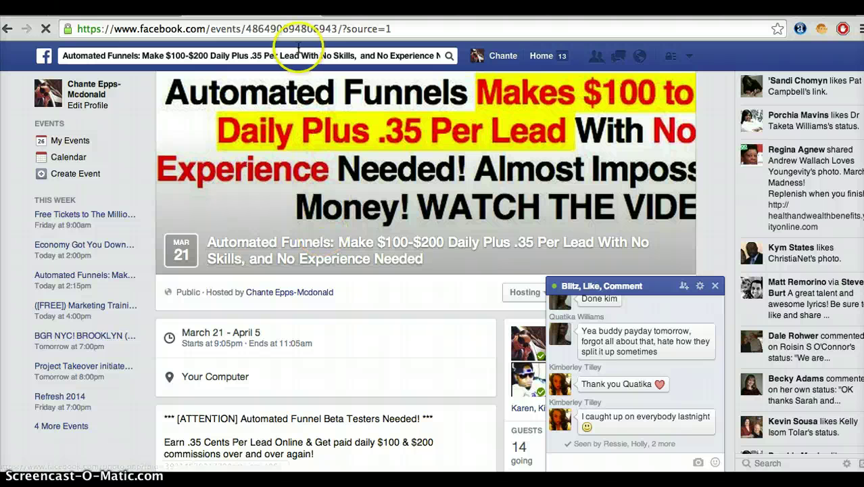
pyautogui.click(277, 29)
pyautogui.rightClick(119, 29)
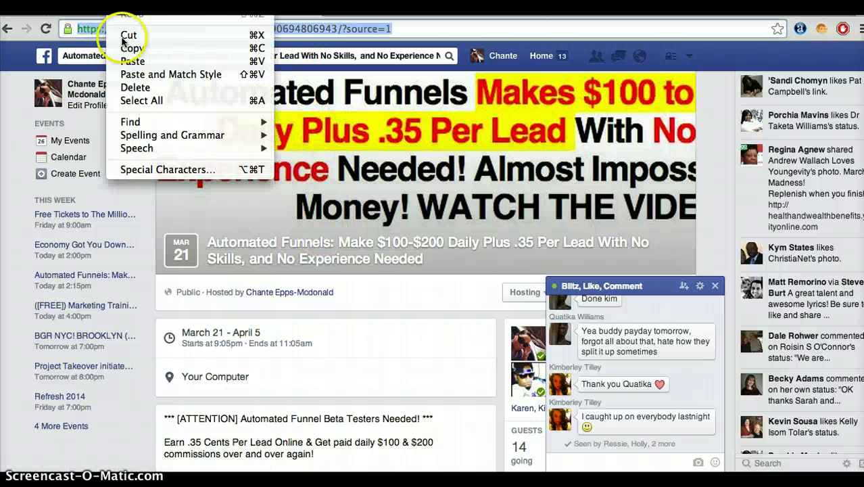
pyautogui.click(132, 51)
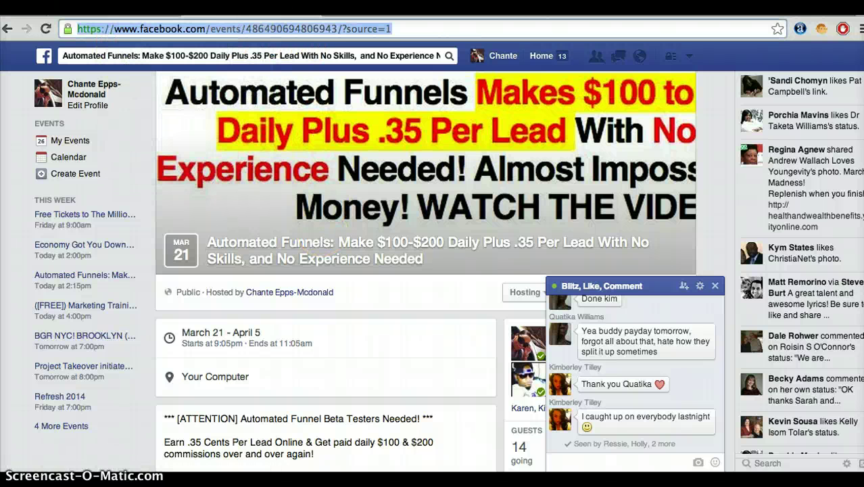
pyautogui.press('super+t')
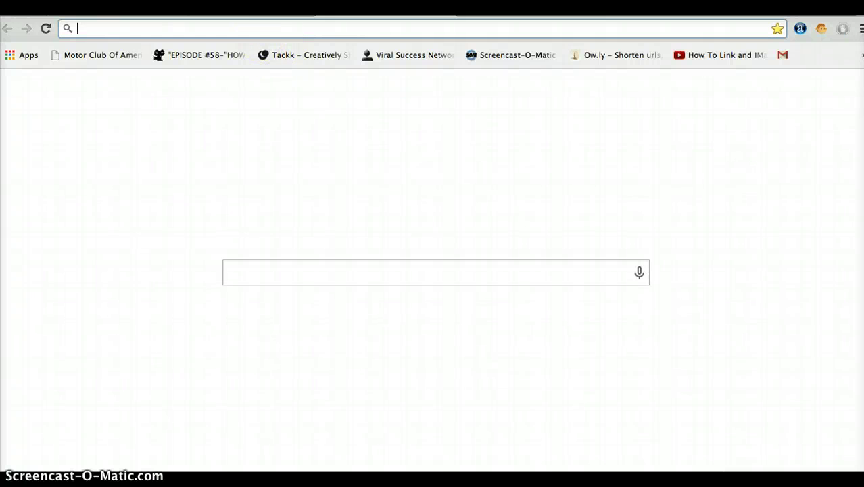
pyautogui.rightClick(105, 28)
pyautogui.click(115, 60)
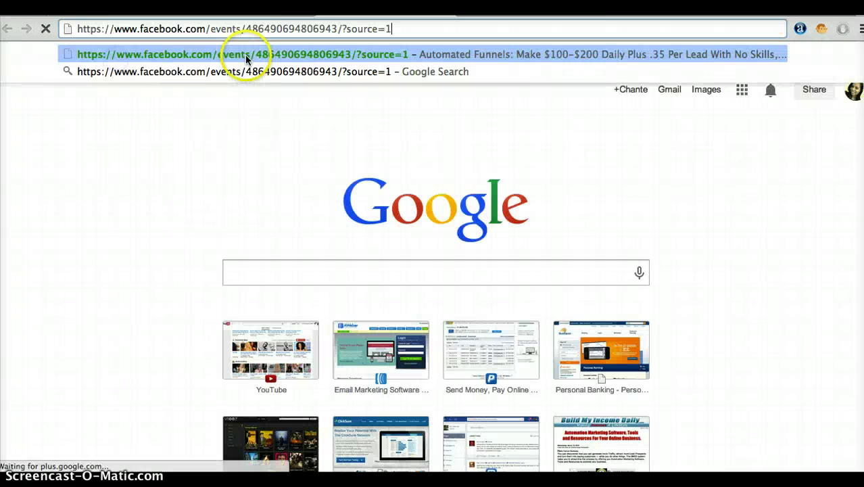
pyautogui.press('Return')
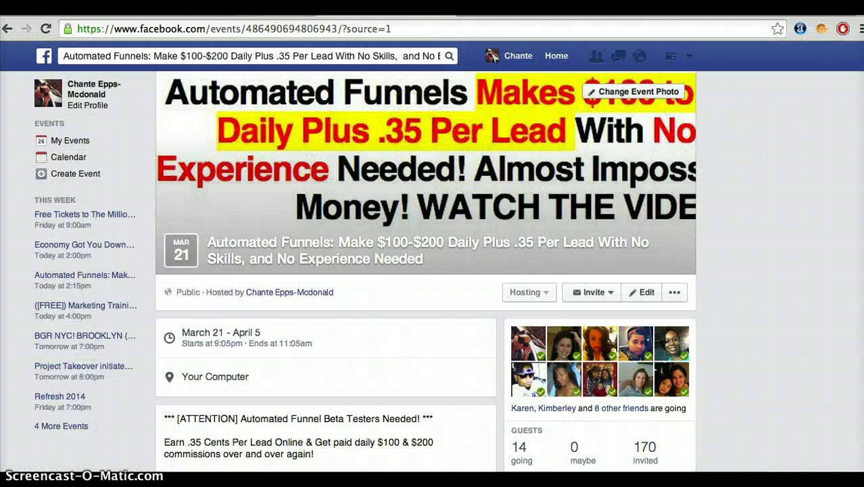
# - Paste the March 21 event's web address into the Blitz, Like, Comment chat message box
pyautogui.click(564, 462)
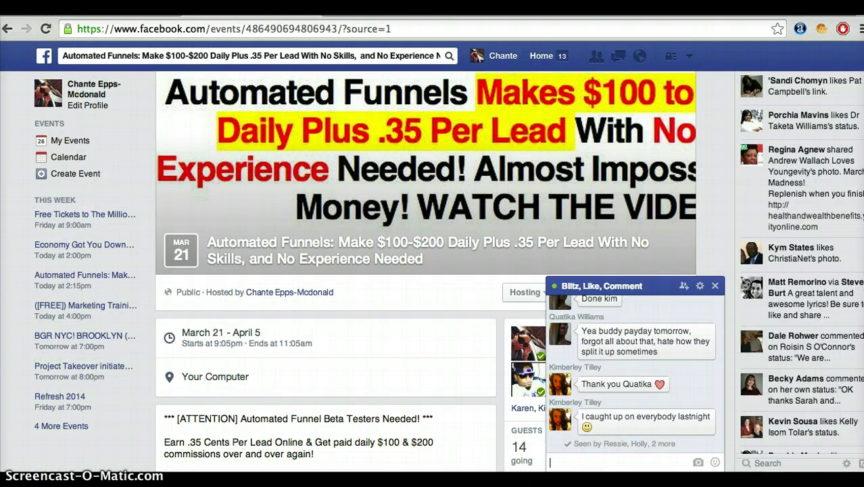
pyautogui.rightClick(122, 58)
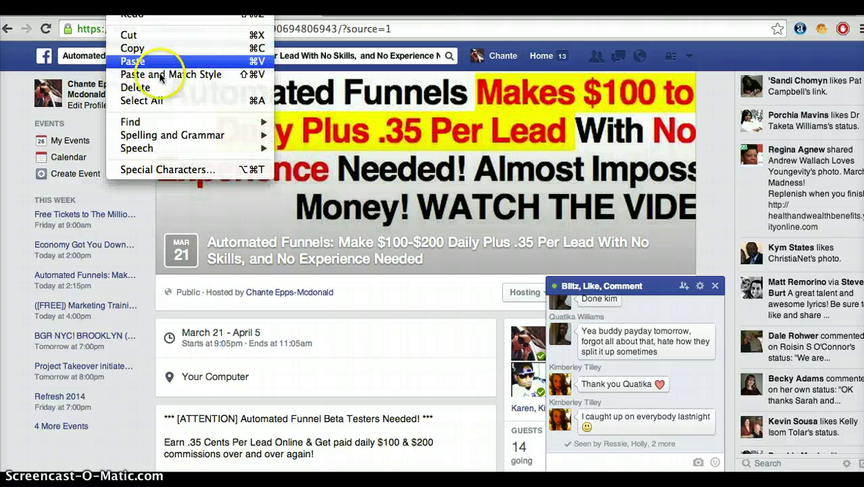
pyautogui.click(128, 61)
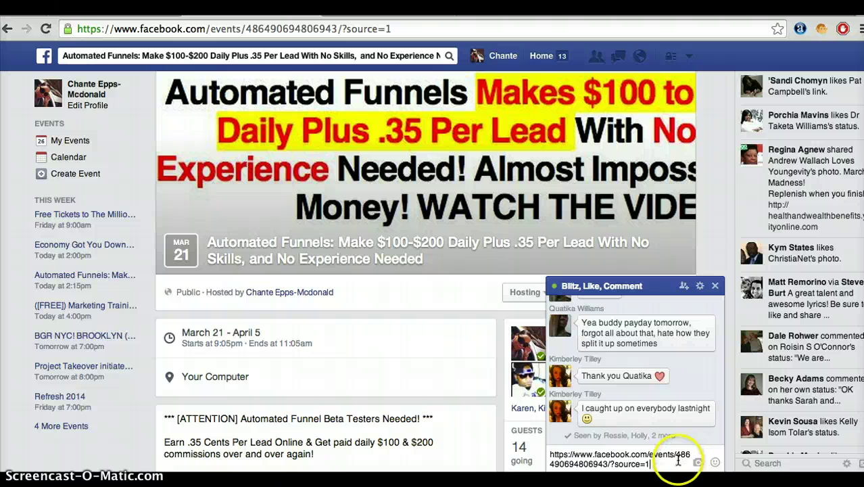